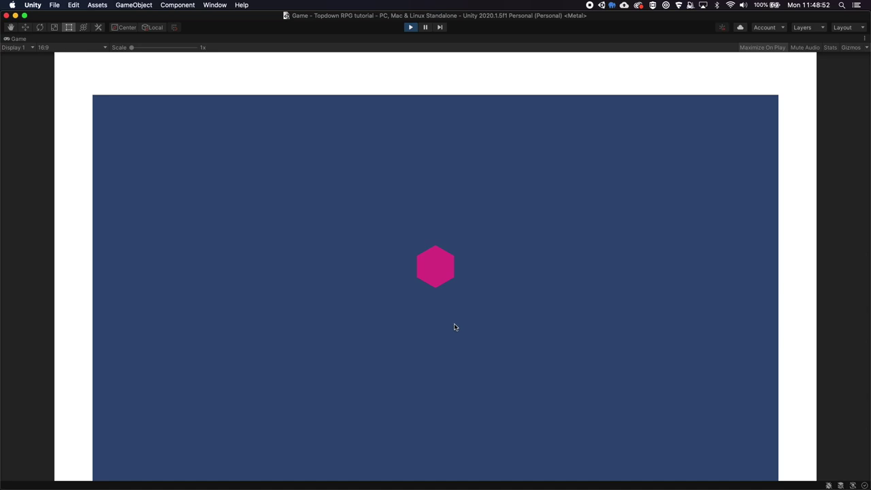
- Playtest the running game by steering the hexagon player around the arena and against its walls and corners
key("Left")
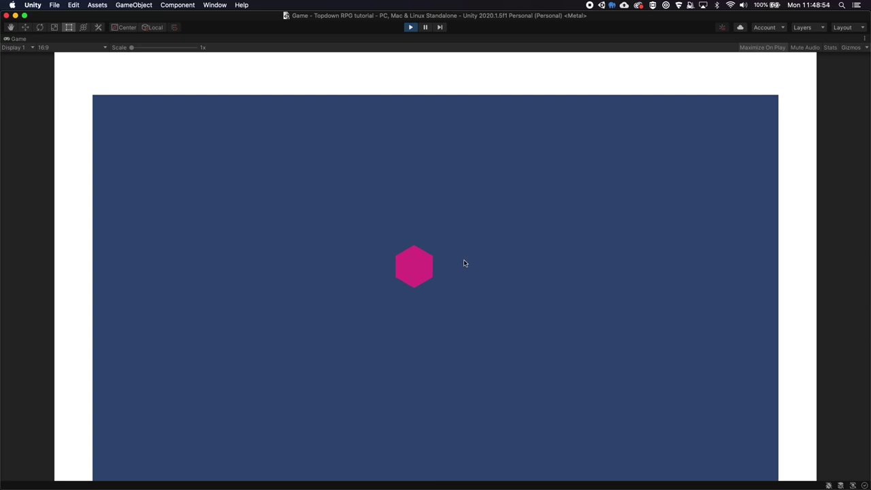
key("Up")
key("Right")
key("Down")
key("Right")
key("Up")
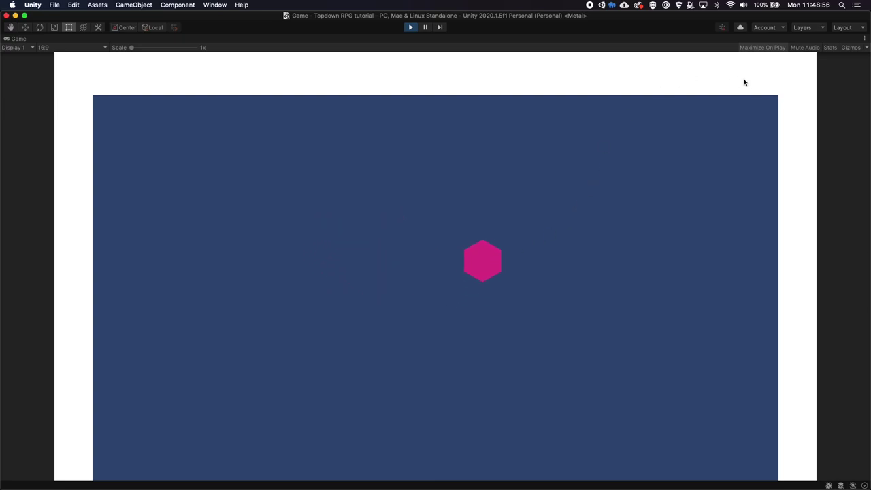
key("Left")
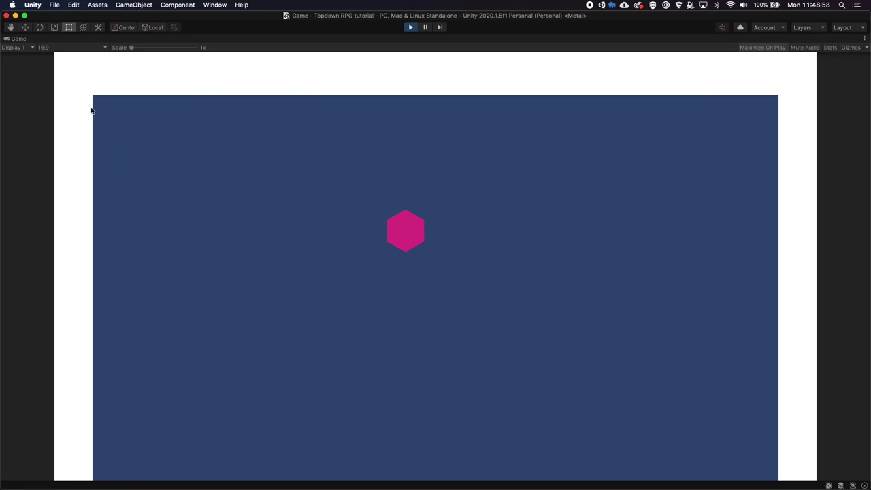
key("Left")
key("Right")
key("Down")
key("Left")
key("Up")
key("Up")
key("Left")
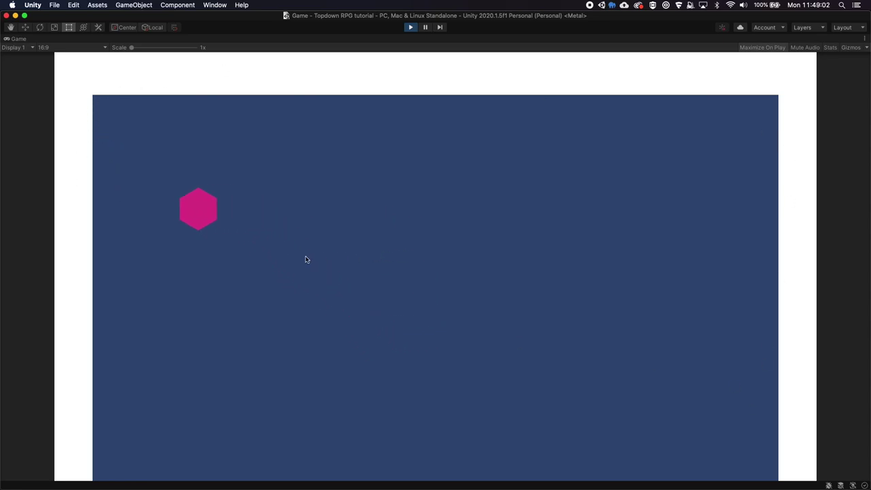
key("Right")
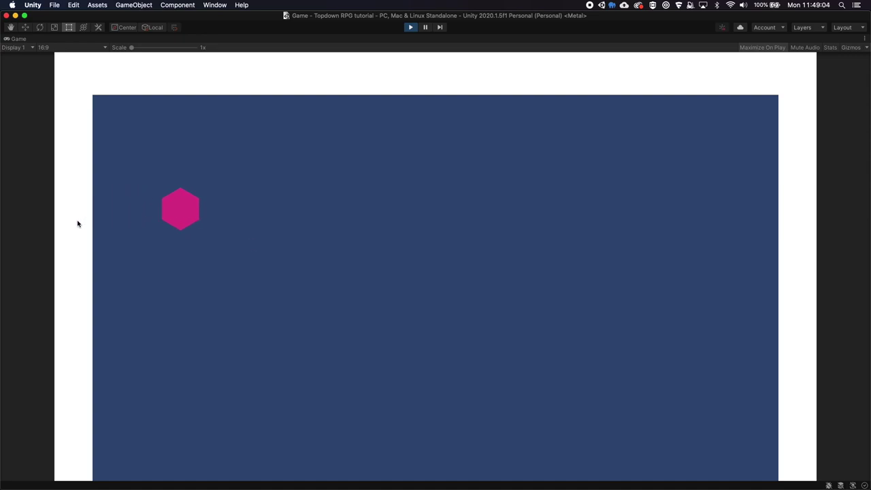
key("Left")
key("Up")
key("Right")
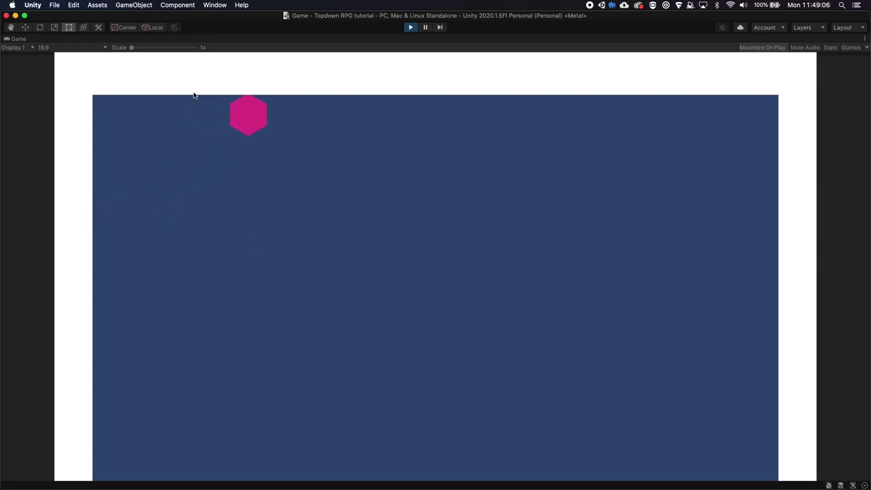
key("Left")
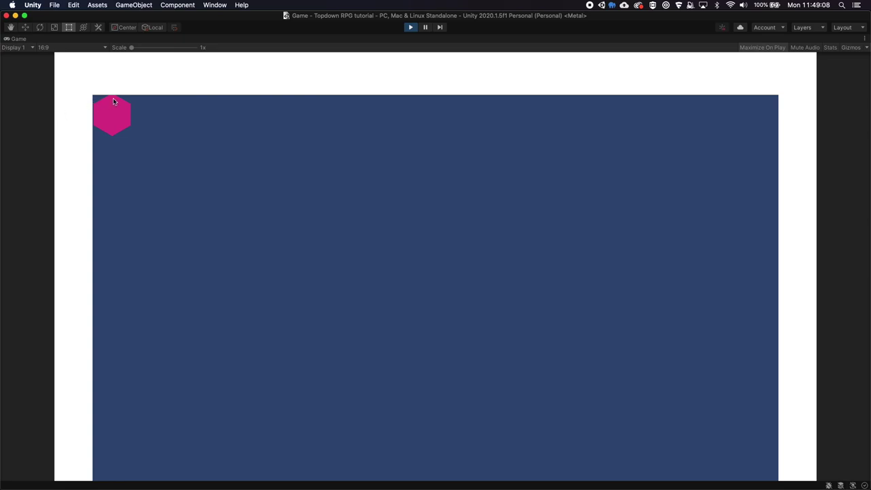
key("Right")
key("Down")
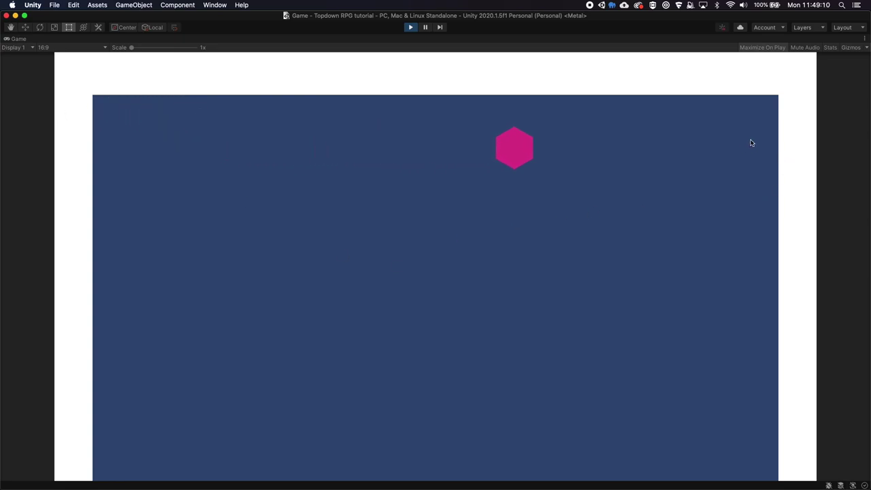
key("Up")
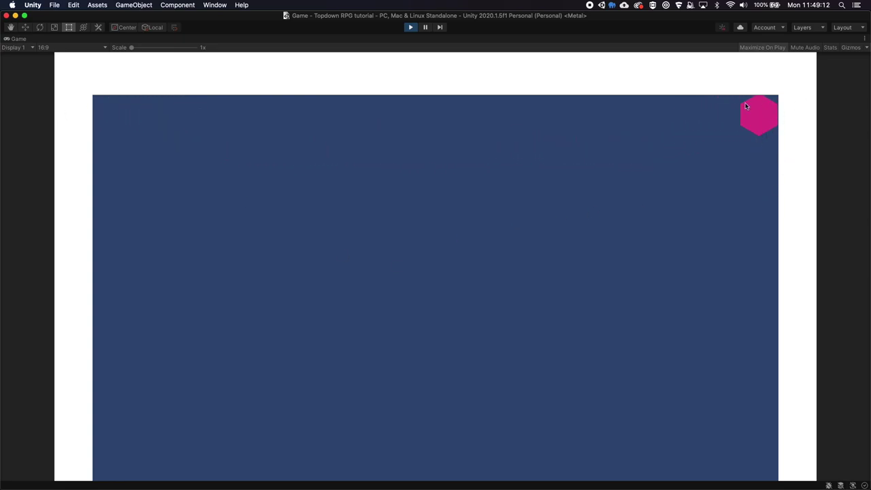
key("Down")
key("Left")
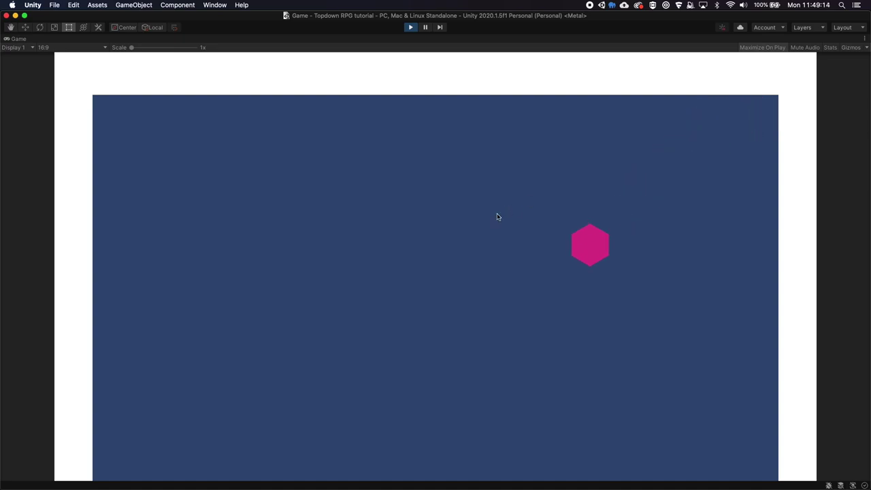
key("Right")
key("Down")
key("Left")
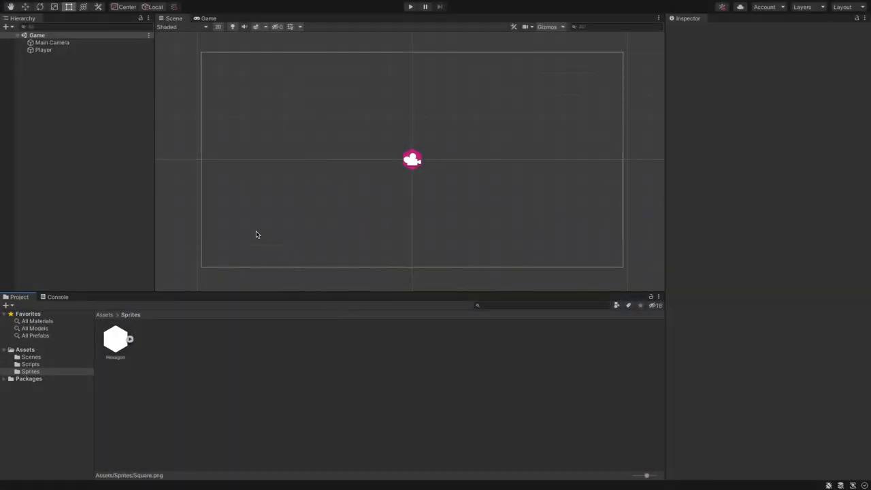
- Create a Square sprite asset in the Sprites folder, keeping its default name
right_click(163, 349)
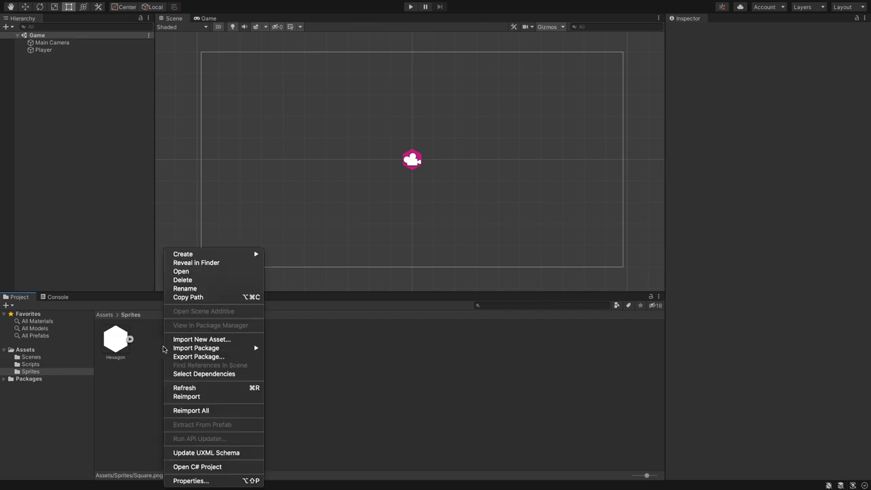
left_click(147, 356)
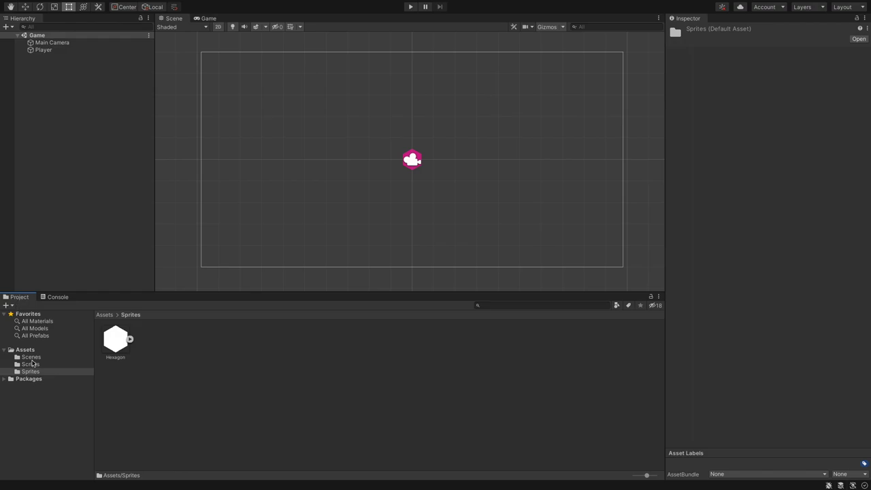
right_click(164, 338)
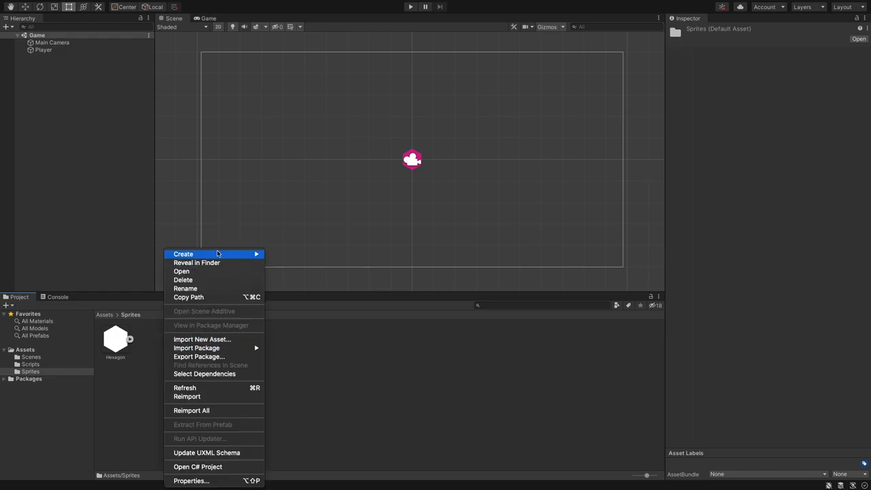
mouse_move(216, 253)
mouse_move(295, 313)
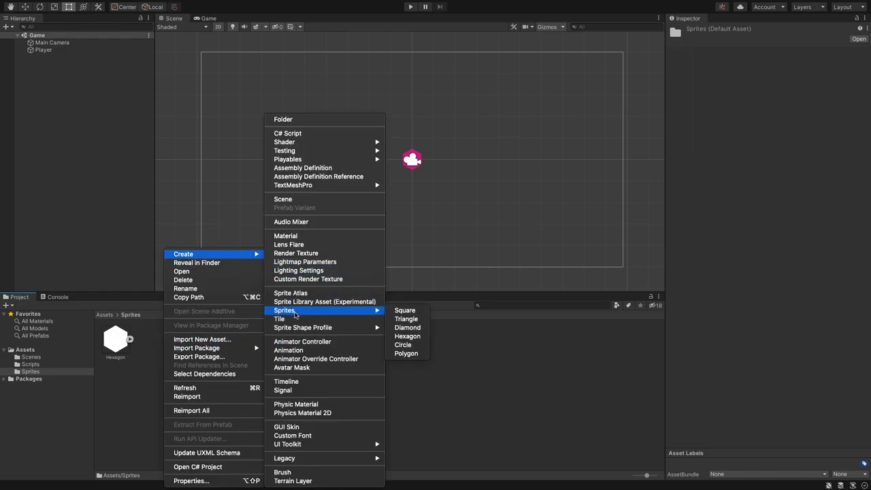
left_click(403, 310)
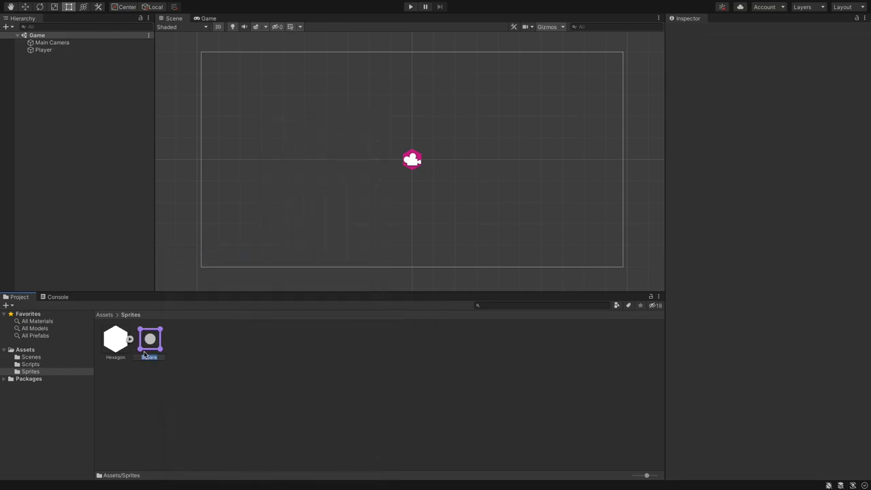
left_click(174, 366)
- Place the Square sprite in the scene at the camera frame's left edge and set its position to X -9.5, Y 0
left_click(151, 347)
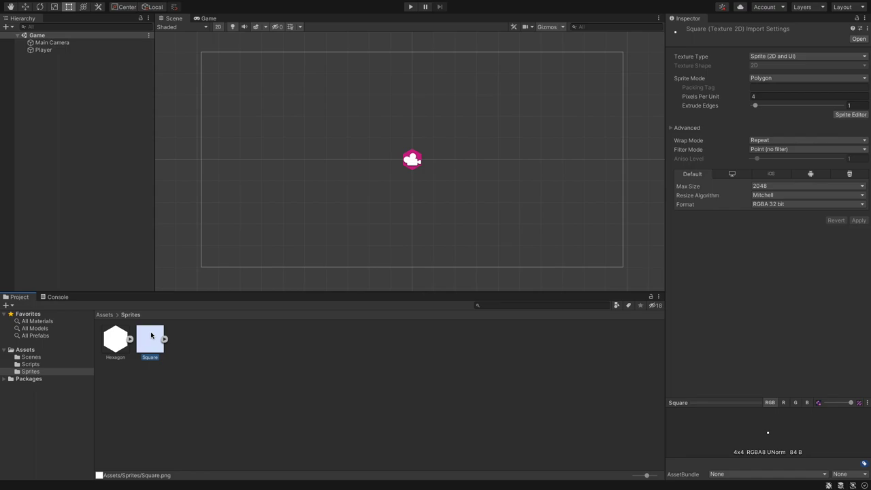
left_click_drag(151, 335, 211, 151)
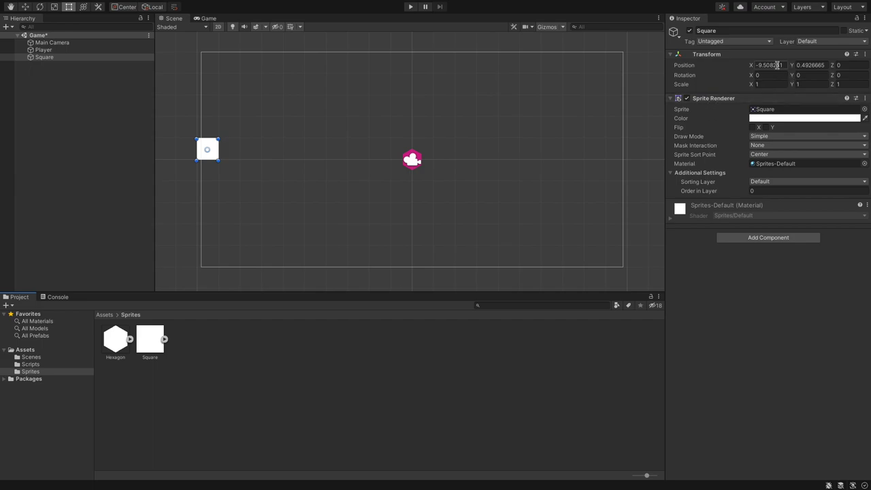
left_click(772, 65)
type("-9.5")
left_click(811, 65)
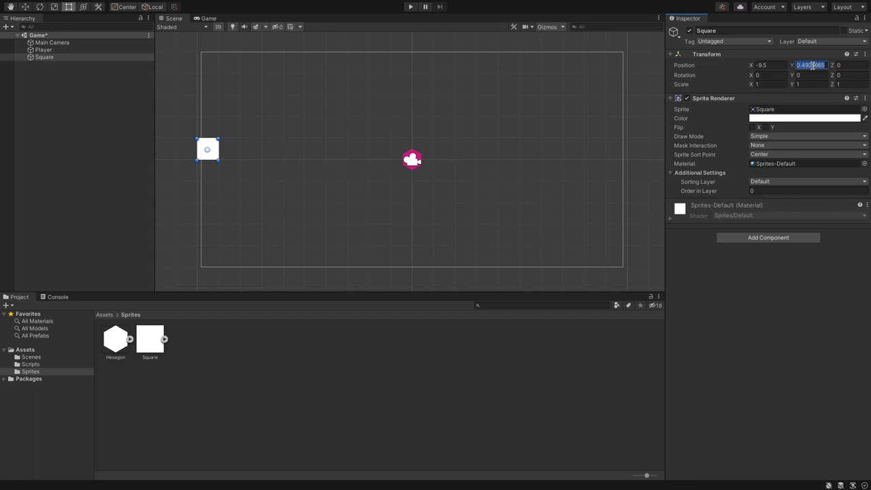
type("0.5")
left_click(802, 83)
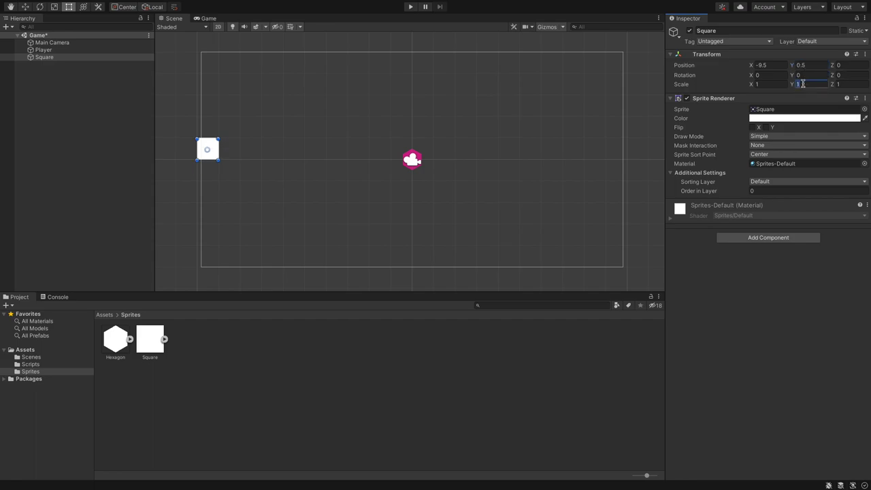
left_click(799, 64)
type("0")
- Stretch the square into a full-height wall by setting its Y scale to 10
left_click(804, 83)
type("8")
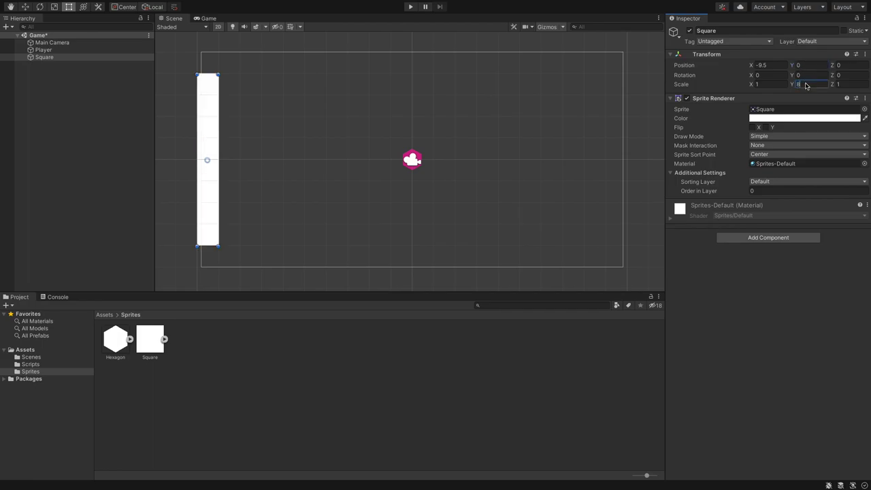
type("10")
key("Return")
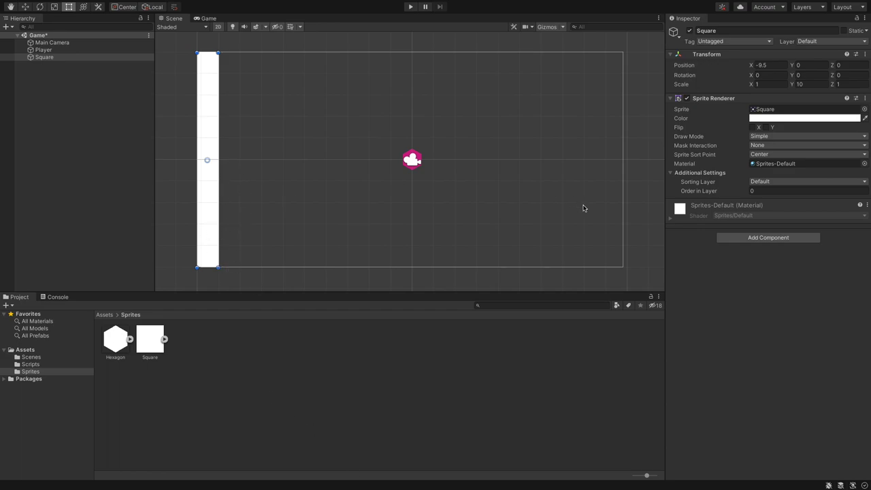
- Add a Box Collider 2D component to the square wall and check its outline in the scene
left_click(757, 237)
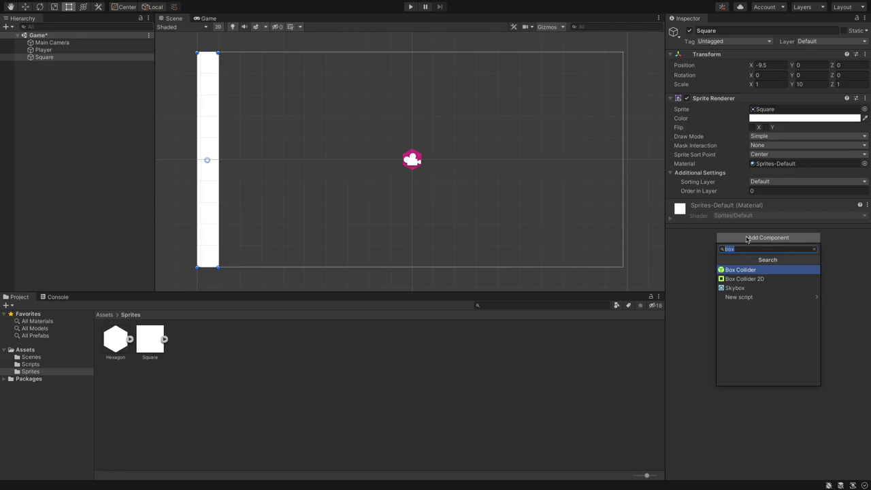
left_click(748, 280)
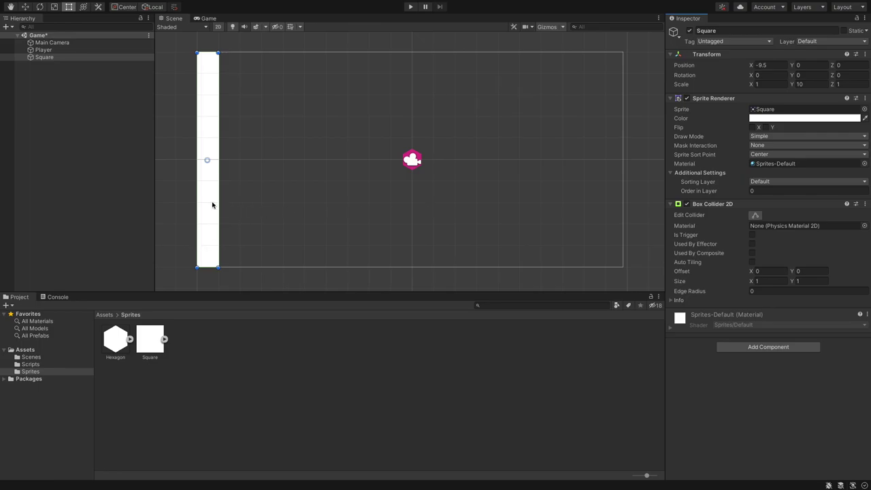
left_click(236, 195)
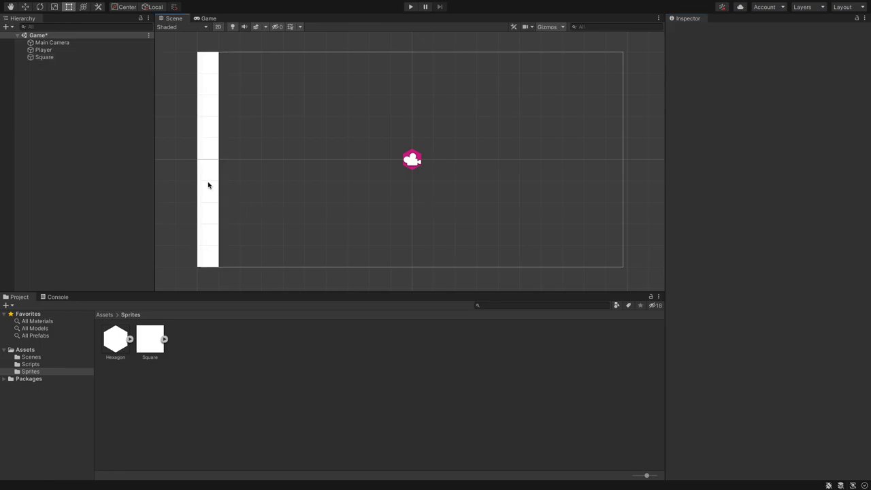
left_click(211, 186)
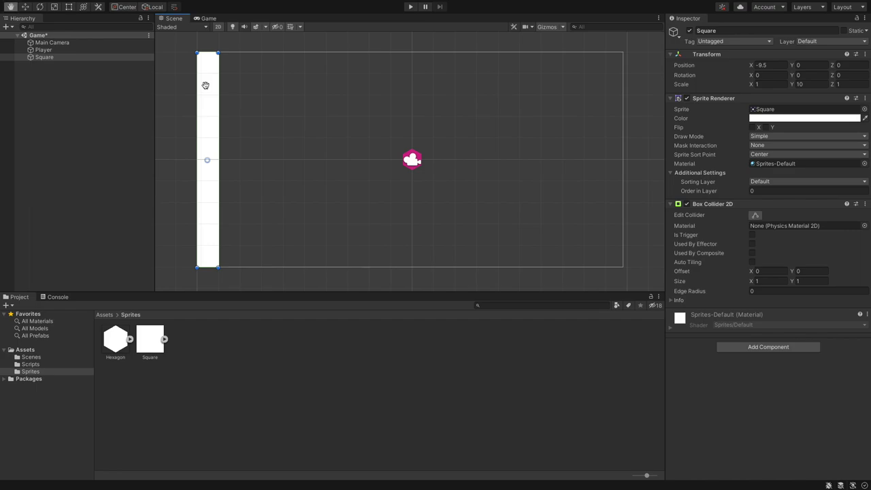
scroll(206, 87, "up", 8)
scroll(201, 83, "up", 3)
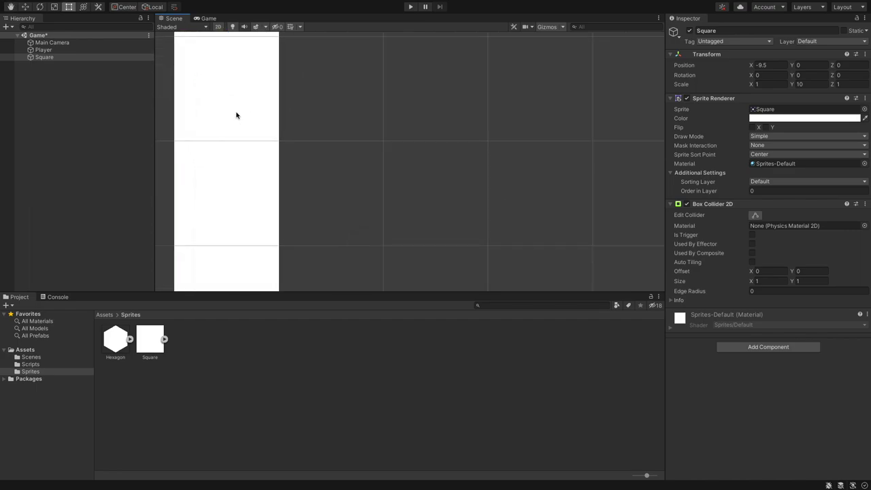
scroll(216, 143, "down", 10)
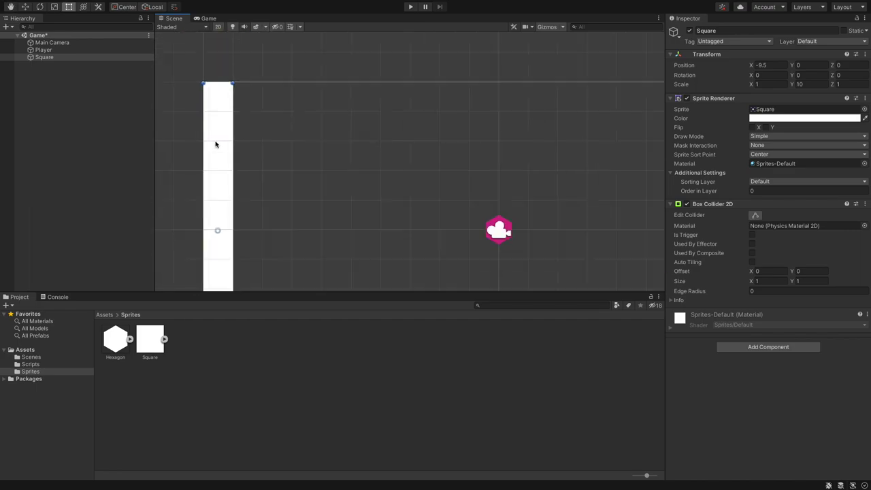
scroll(363, 136, "down", 1)
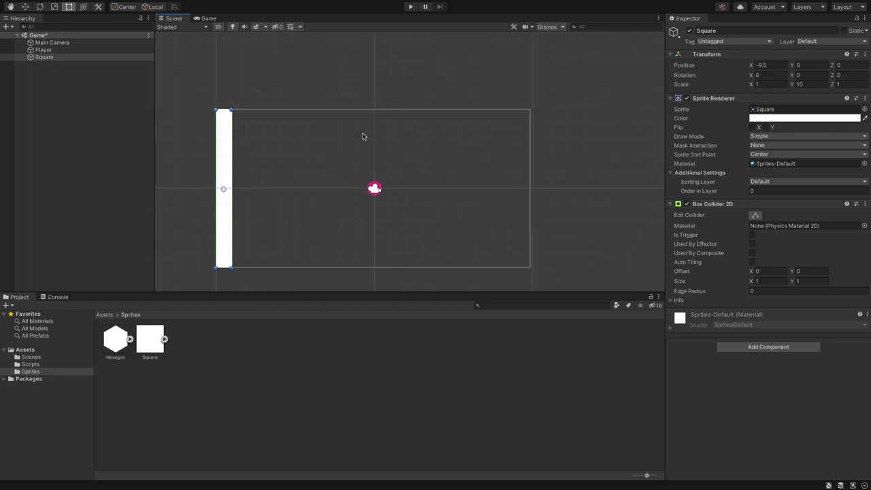
scroll(363, 136, "up", 2)
- Enable collider editing on the Player's Circle Collider 2D and set its radius to 0.45 to fit the hexagon
left_click(43, 50)
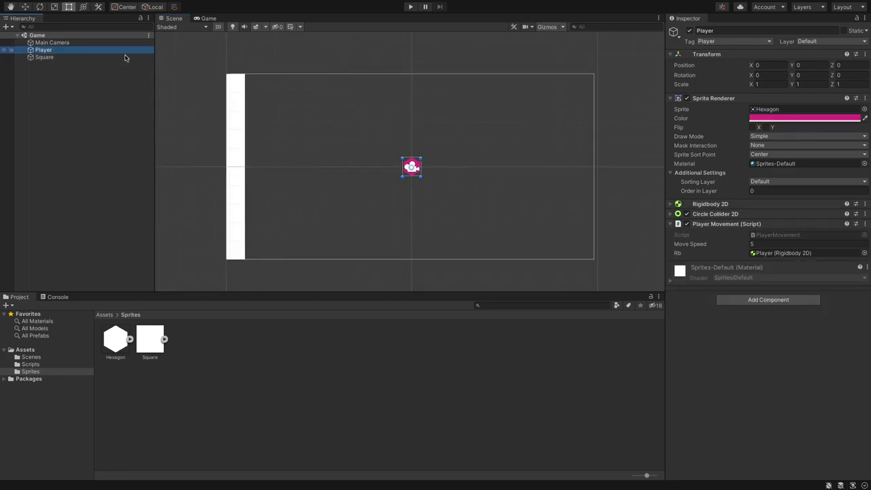
left_click(706, 215)
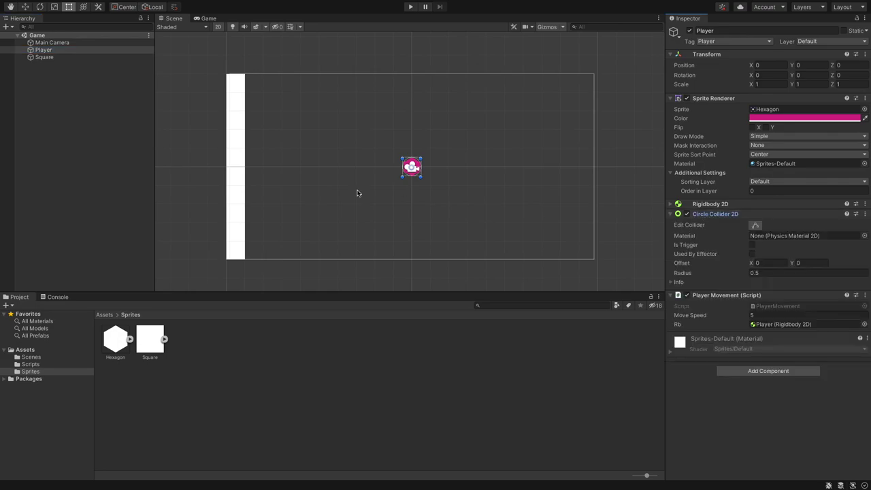
key("shift+space")
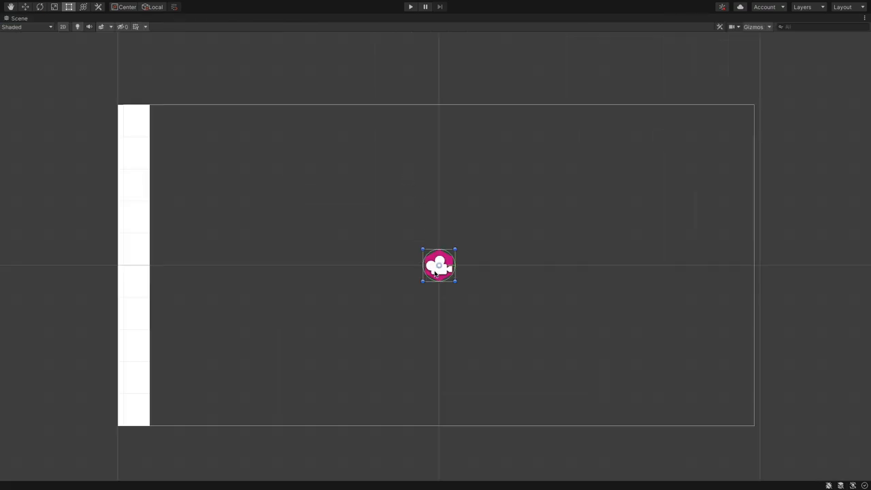
key("shift+space")
left_click(754, 225)
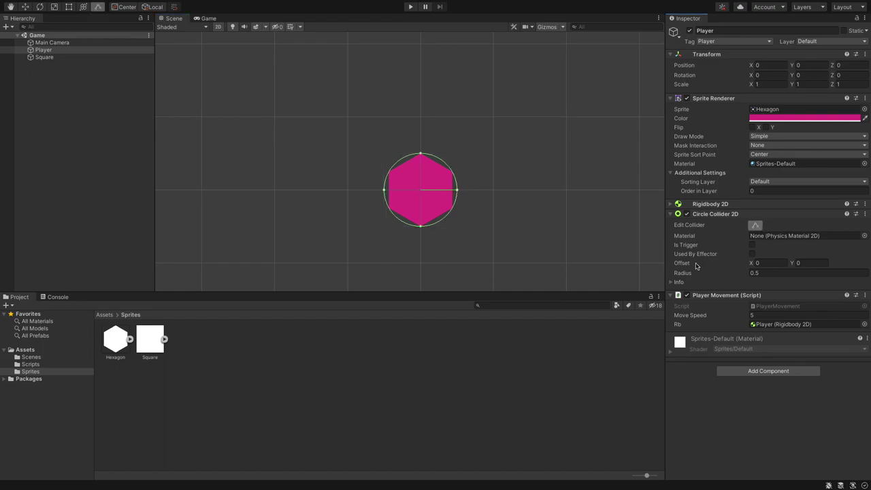
left_click(754, 273)
type("0.4")
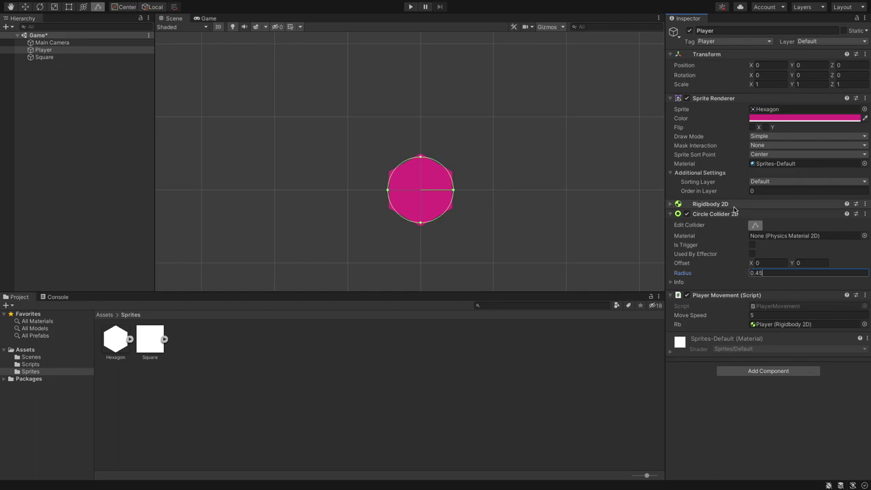
left_click(672, 215)
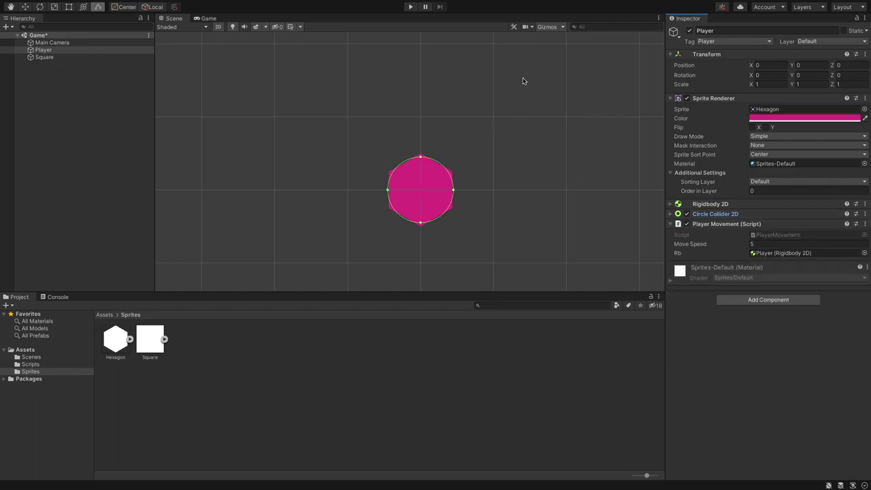
- Play-test the scene by moving the hexagon around and against the left wall, and stop play mode
left_click(465, 51)
scroll(428, 143, "down", 10)
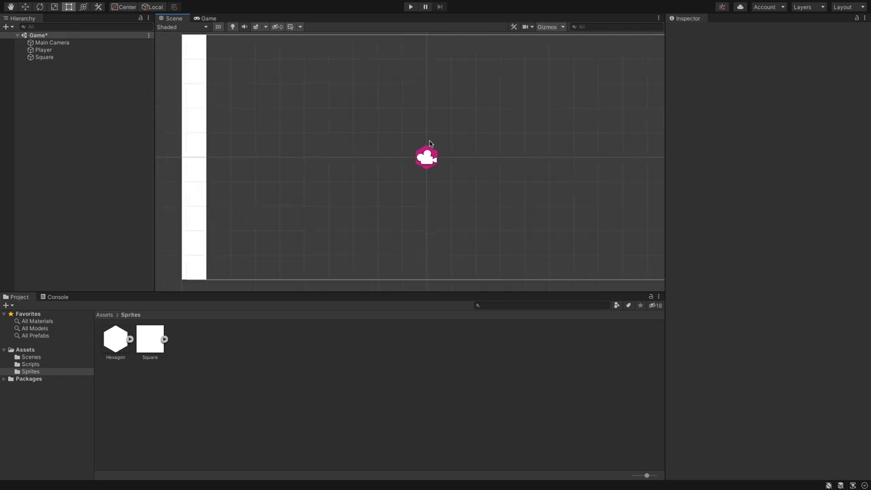
left_click(412, 6)
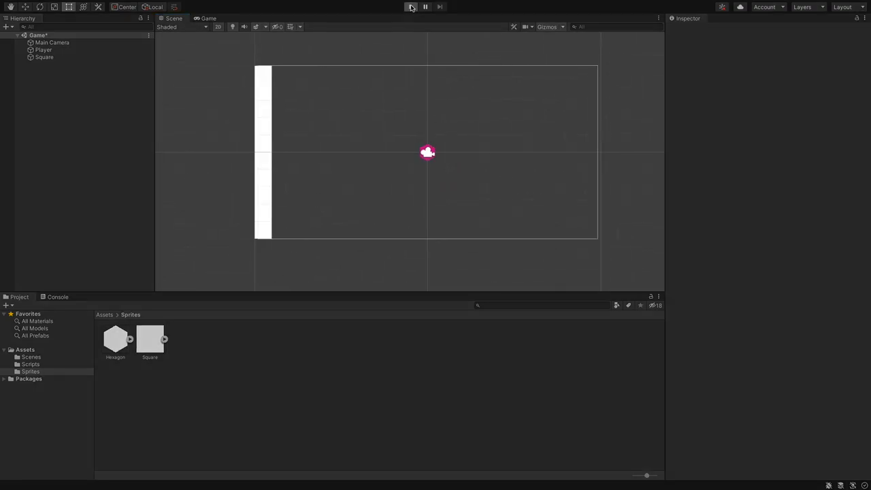
key("Left")
key("Up")
key("Right")
key("Down")
key("Left")
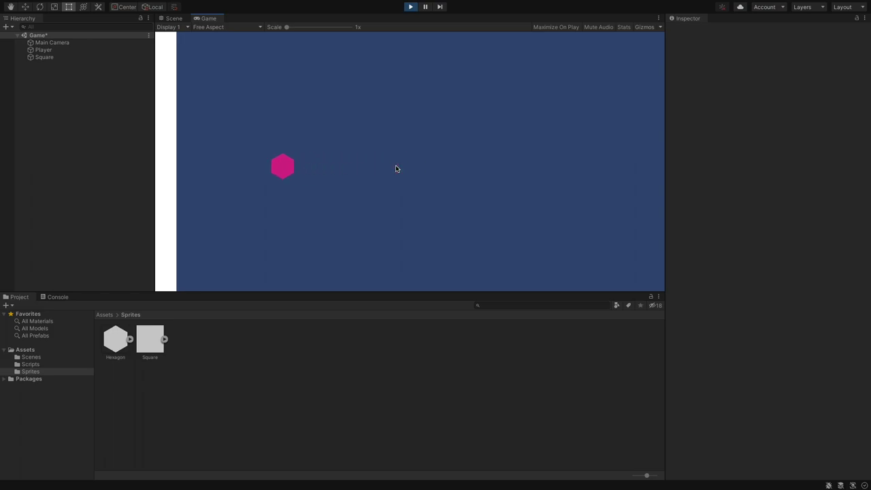
key("Up")
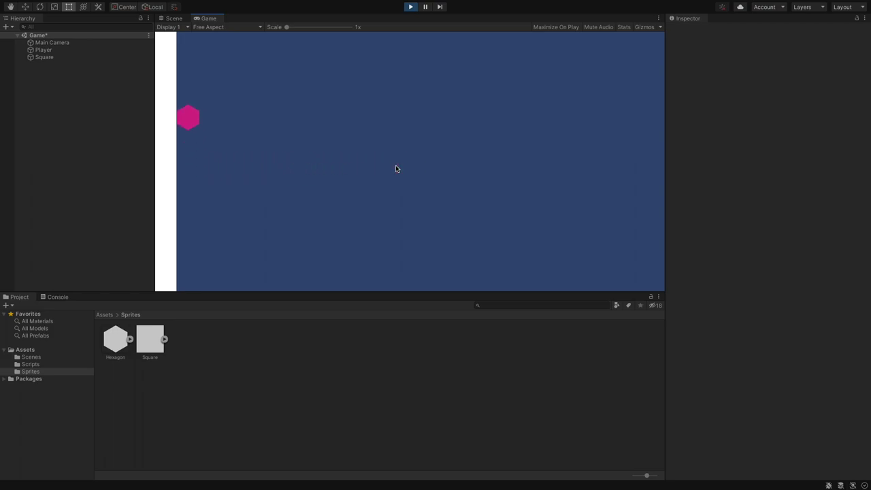
key("Down")
key("Up")
key("Up")
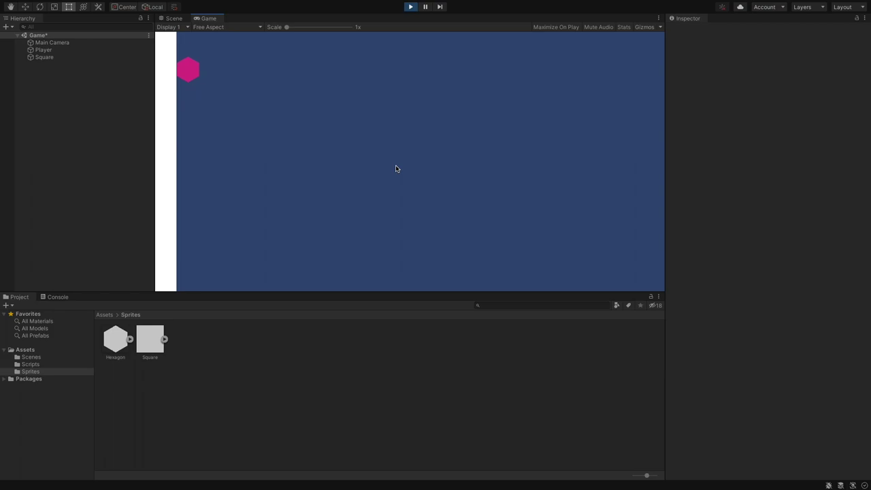
key("Down")
key("Right")
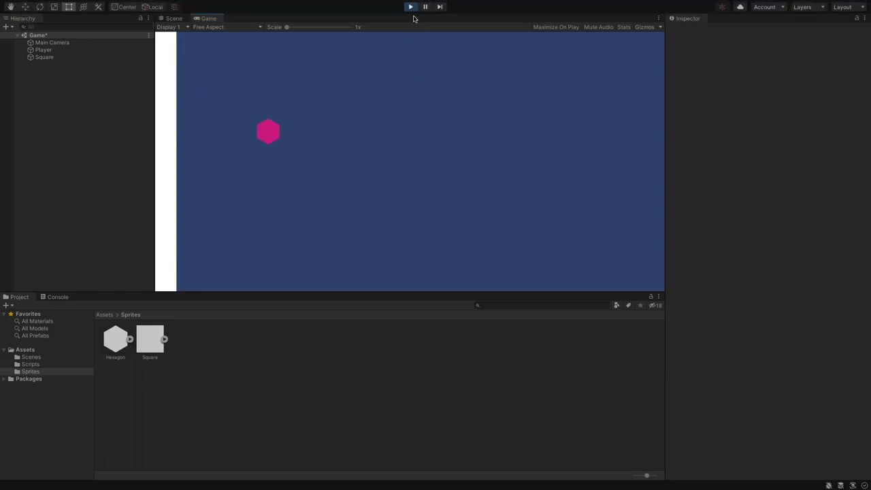
left_click(410, 6)
- Create an empty game object named Environment at the root of the scene
left_click(62, 57)
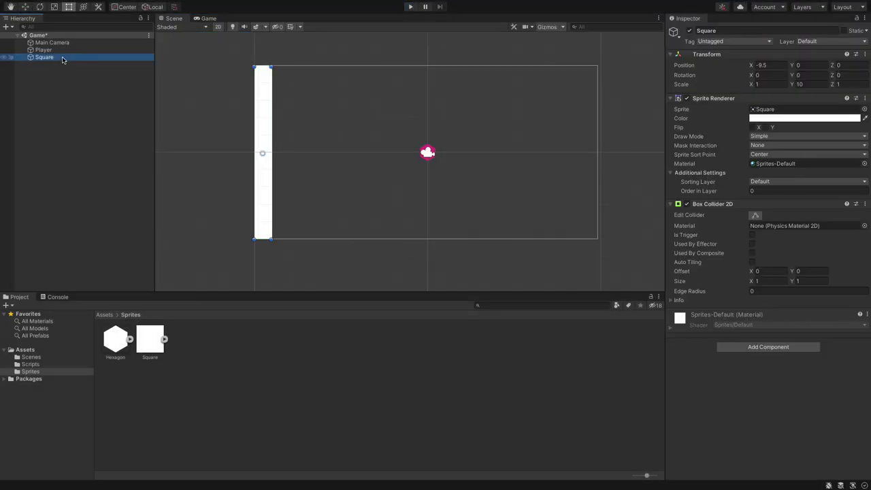
right_click(53, 81)
left_click(82, 171)
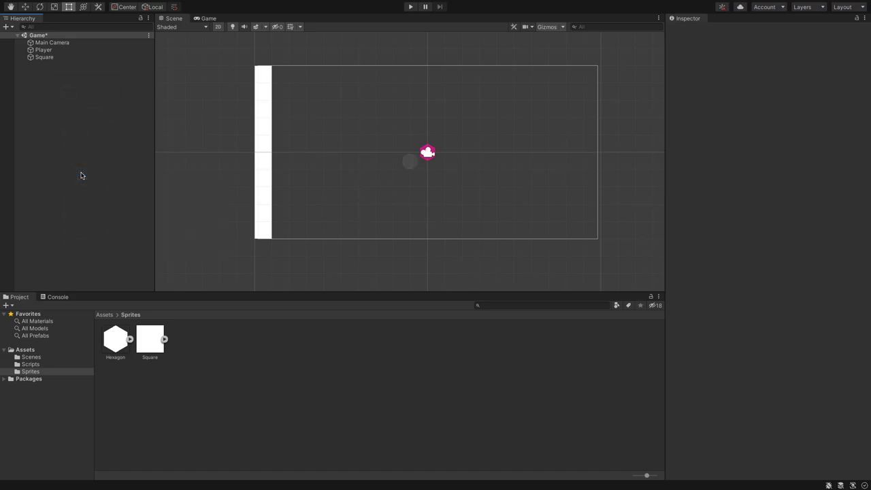
type("Environm")
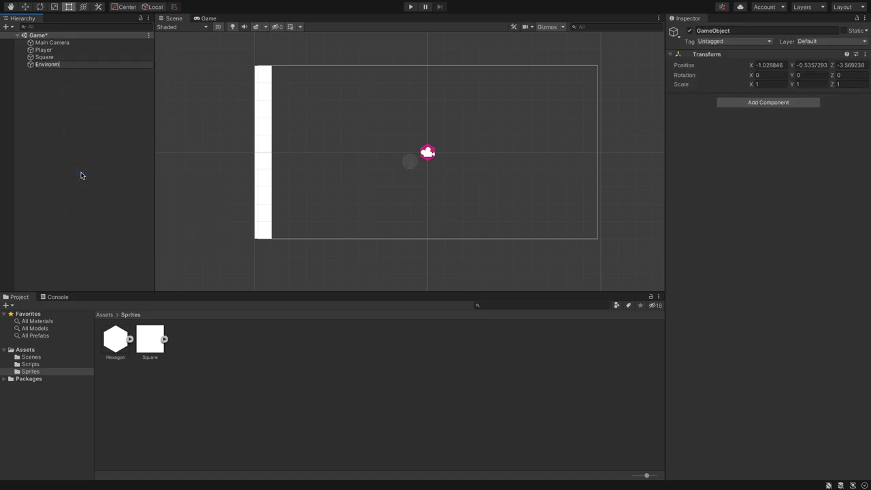
type("ent")
key("Return")
- Rename the Square object as Wall and make it a child of Environment
left_click(44, 57)
left_click(45, 58)
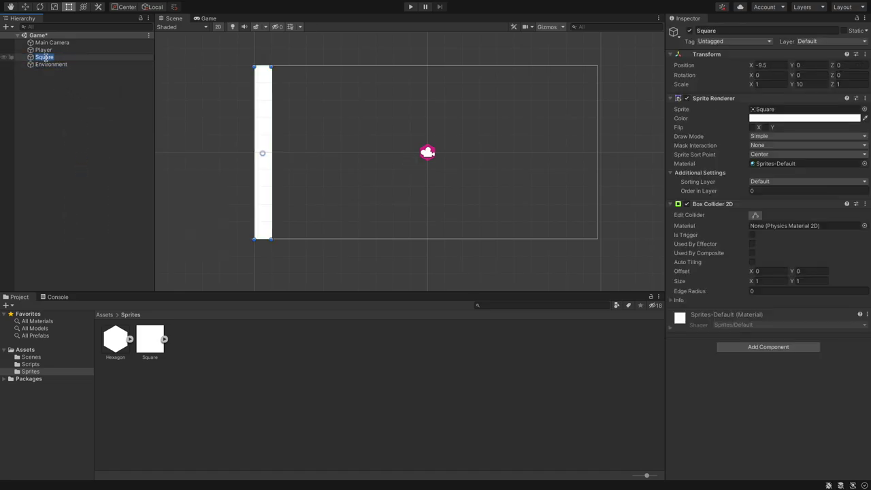
type("Wall")
key("Return")
mouse_move(45, 59)
left_mouse_down()
mouse_move(60, 64)
mouse_move(36, 66)
left_mouse_up()
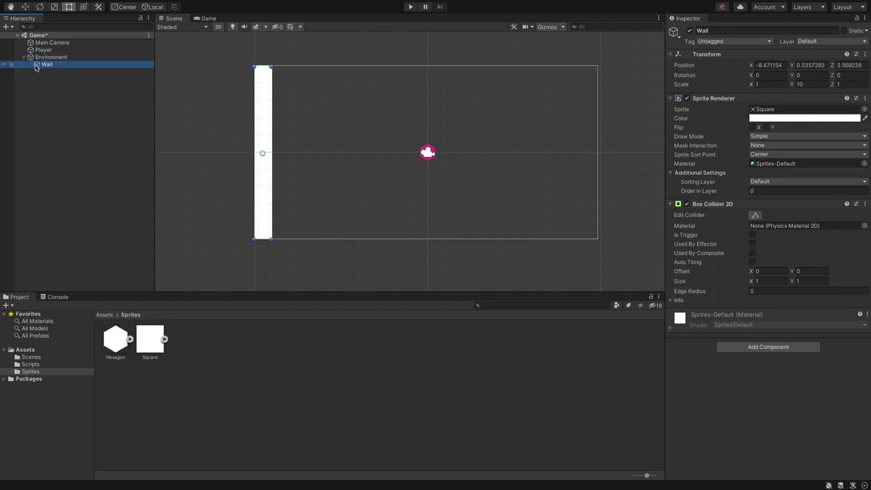
- Duplicate the wall and set the copy's position to X 9.5, Y 0
key("ctrl+d")
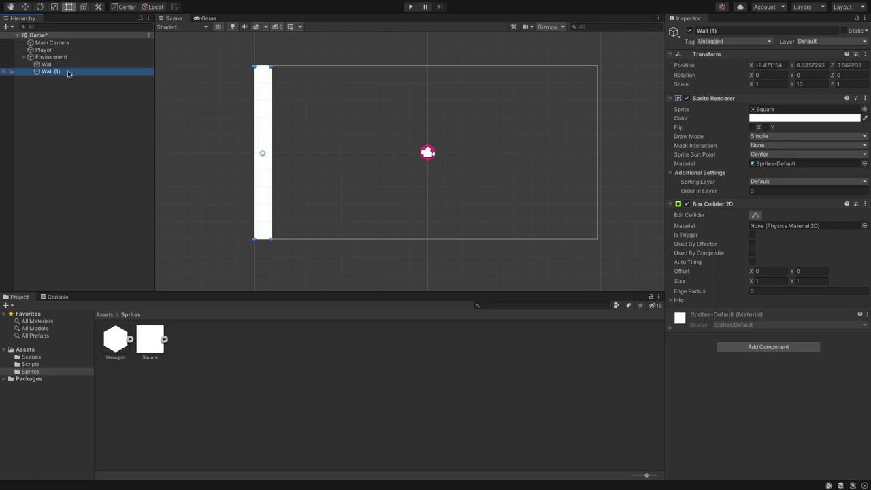
left_click(801, 66)
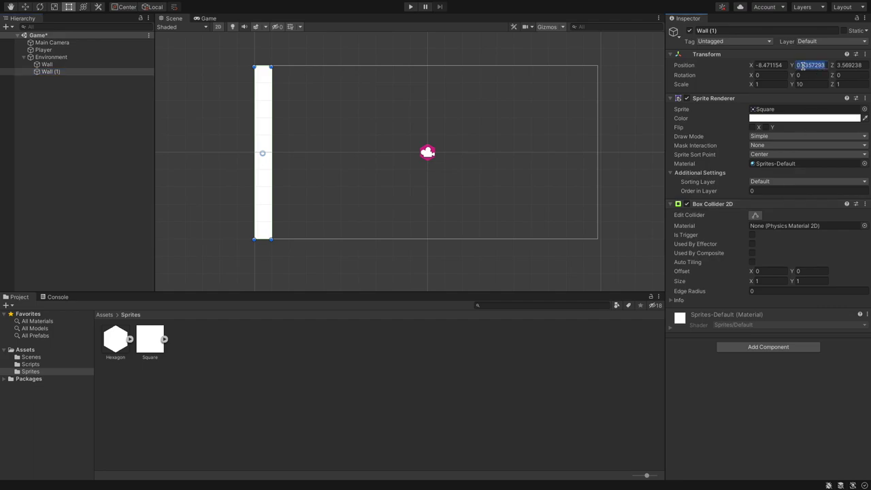
type("0")
left_click(781, 64)
type("-9")
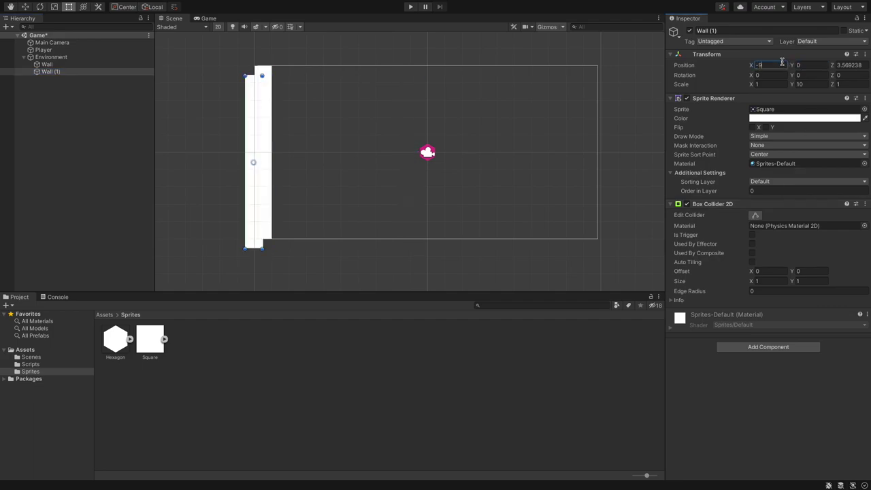
type("9.5")
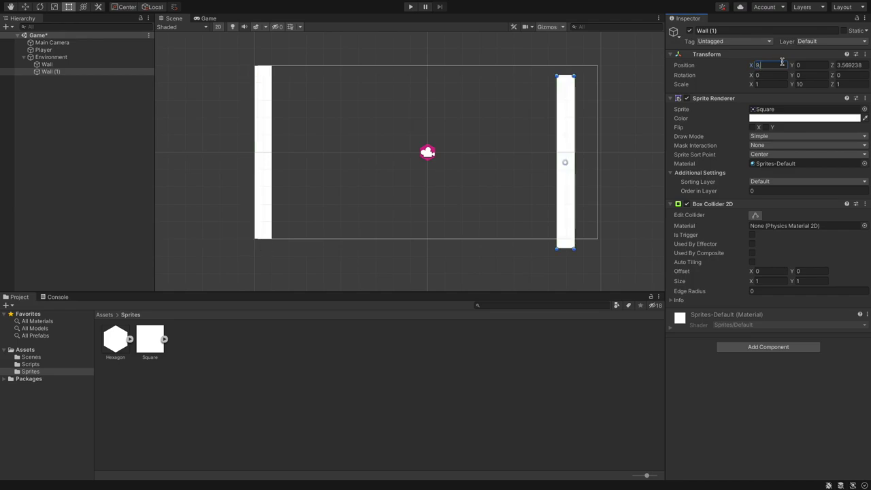
- Zero the Environment object's position on X, Y and Z
left_click(99, 64)
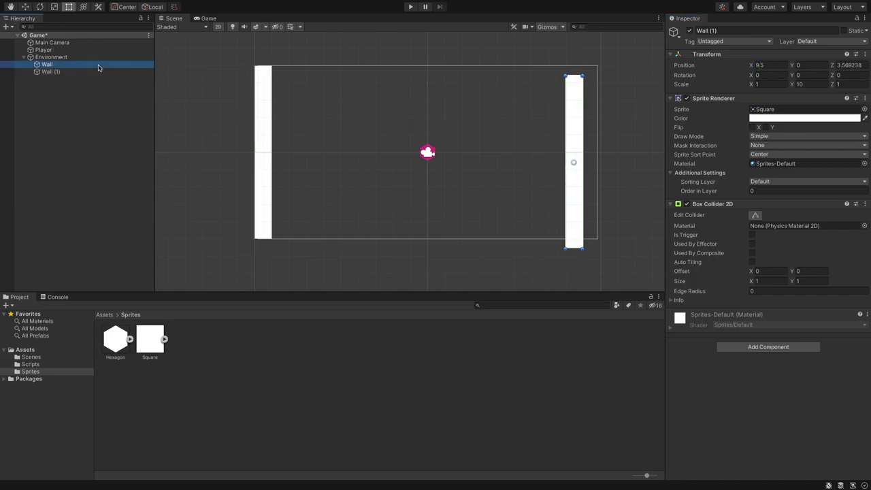
left_click(93, 71)
left_click(88, 64)
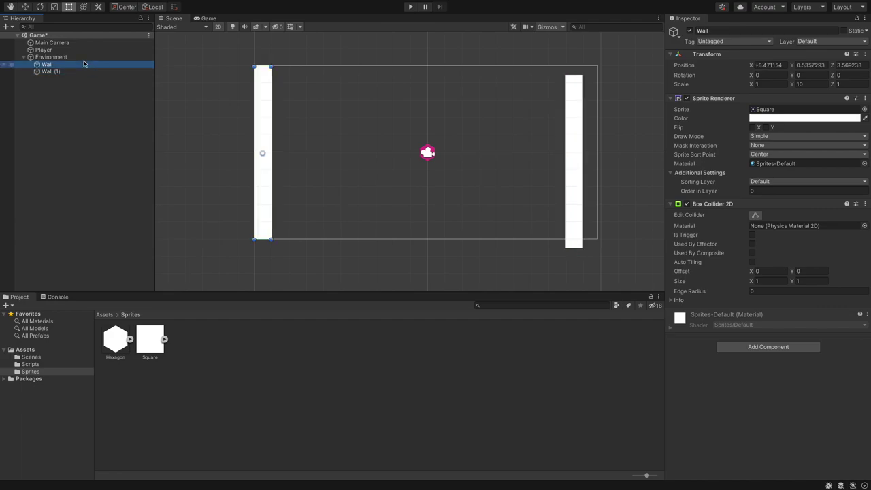
left_click(83, 58)
left_click(761, 66)
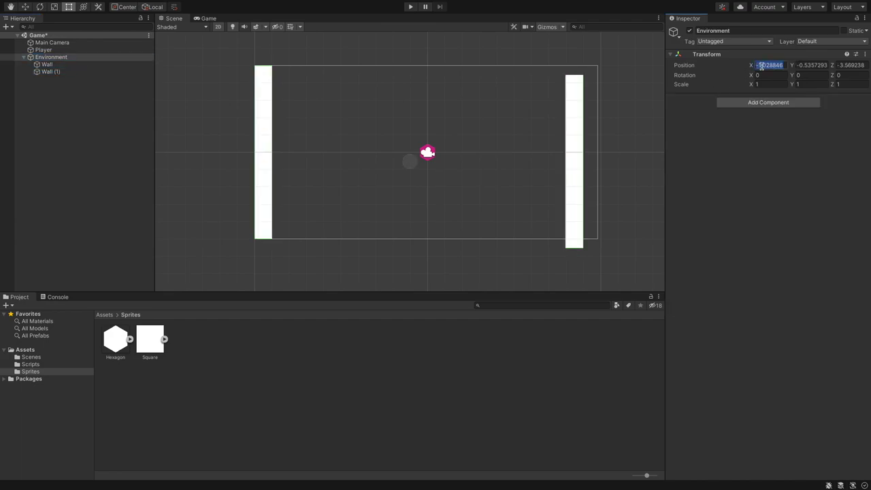
type("0")
key("Tab")
type("0")
key("Tab")
type("0")
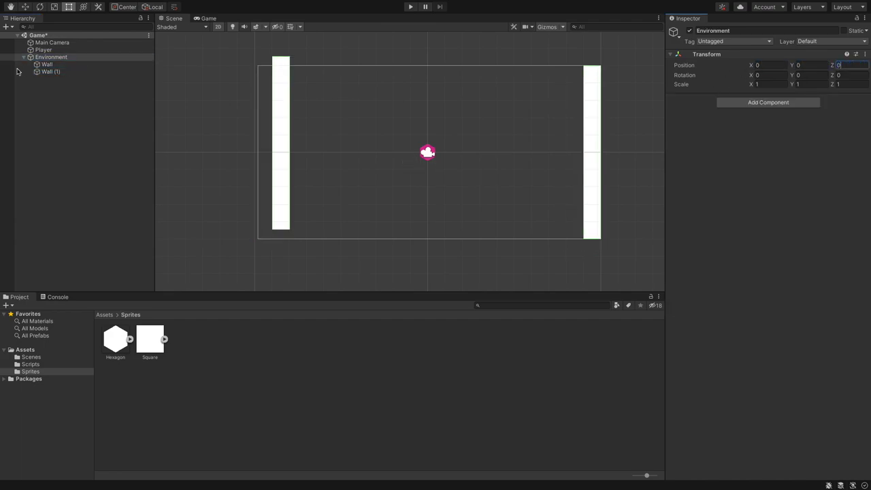
- Set the original left wall's position to X -9.5, Y 0, Z 0
left_click(45, 64)
left_click(779, 65)
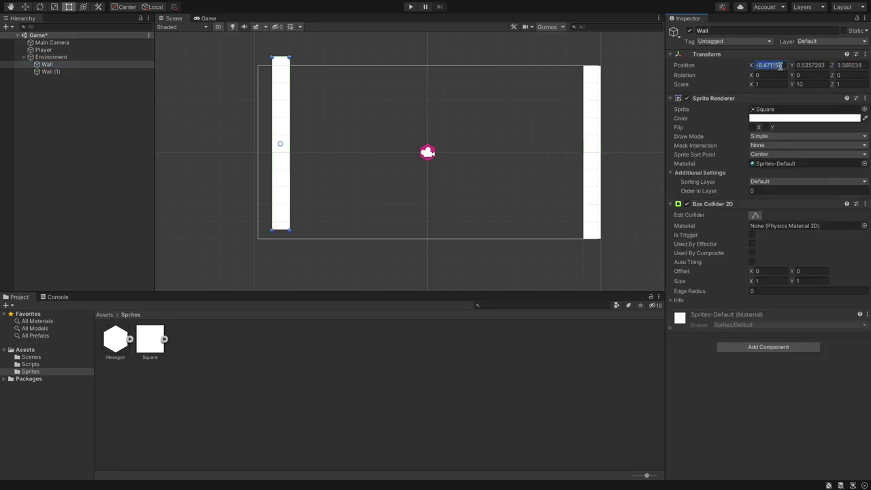
type("-9.5")
left_click(821, 65)
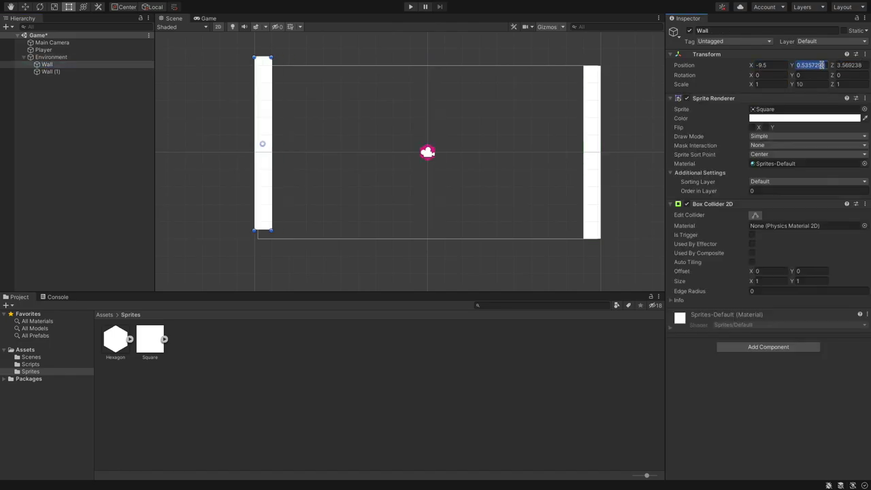
type("0")
key("Tab")
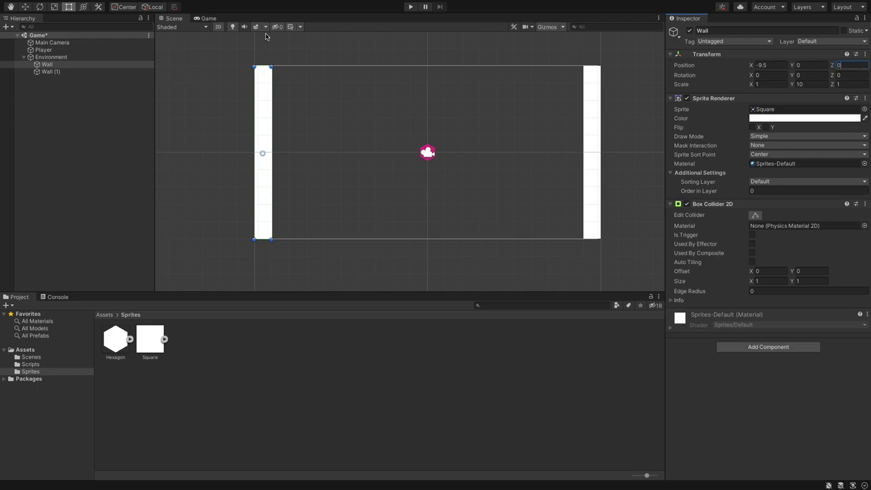
- Set the right wall's Z position to 0
left_click(51, 71)
left_click(854, 65)
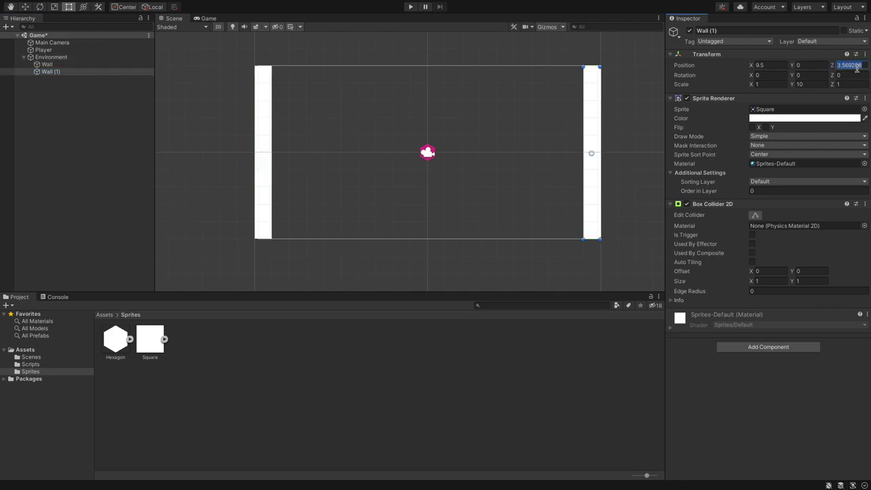
type("0")
key("Tab")
- Duplicate the right wall and turn the copy into a horizontal bar with scale X 10, Y 1
left_click(47, 71)
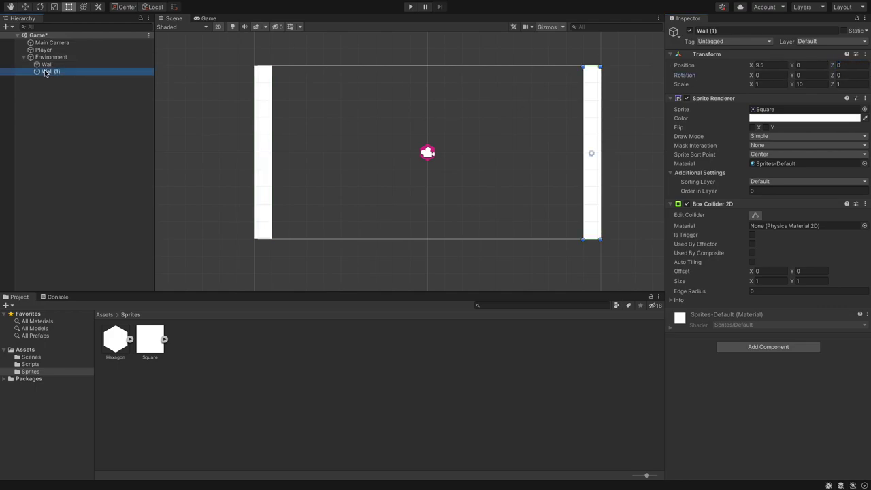
left_click(46, 64)
left_click(54, 71)
key("ctrl+d")
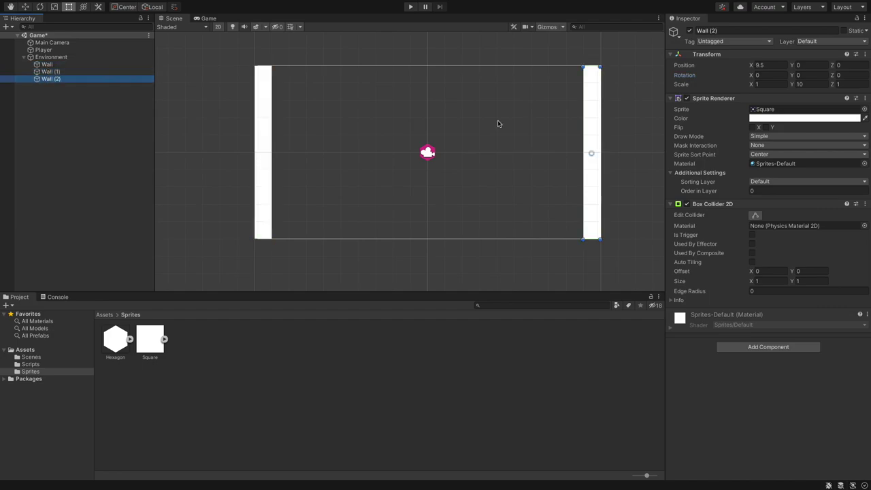
left_click(802, 84)
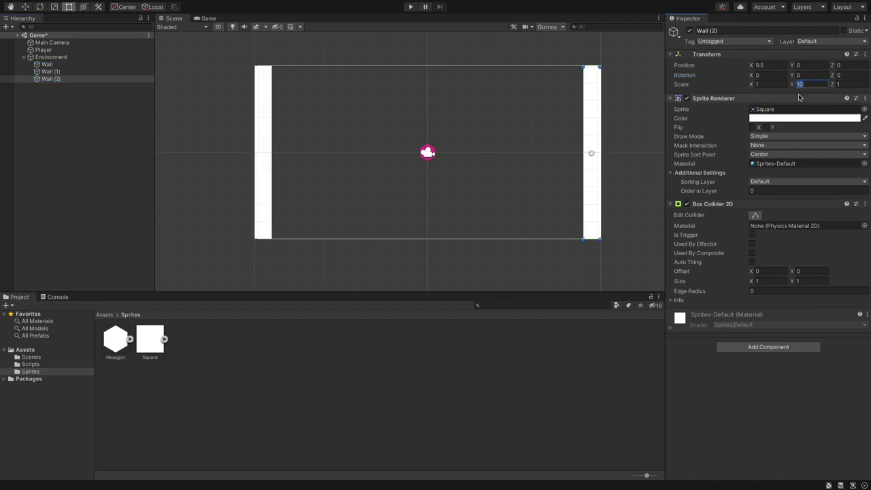
type("1")
left_click(768, 84)
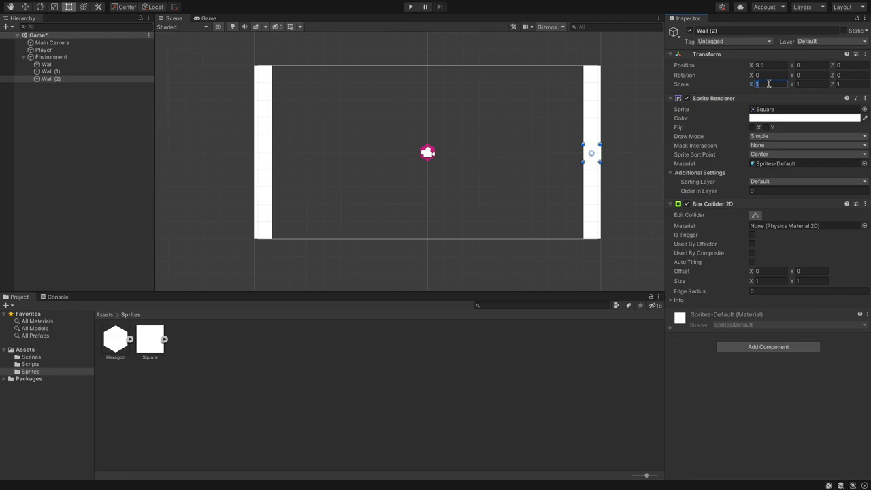
type("10")
- Make the horizontal bar the top wall by setting its position to X 0, Y 5.5 and its X scale to 20
left_click(775, 65)
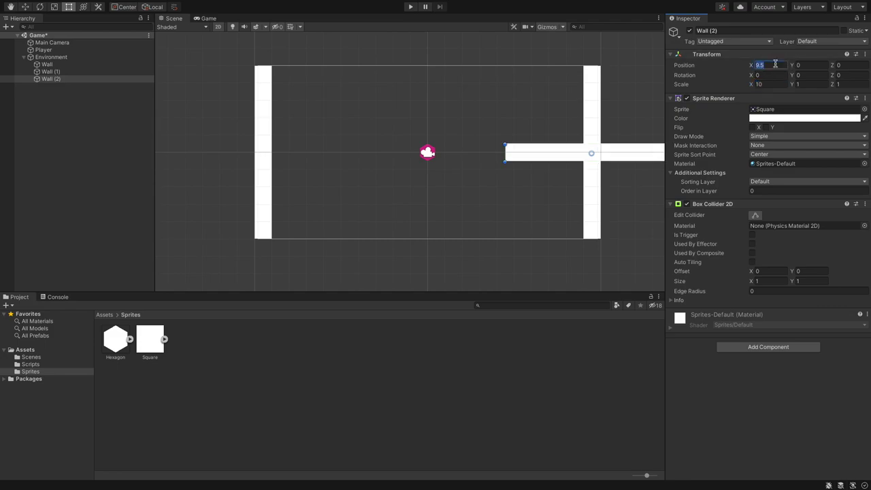
type("0")
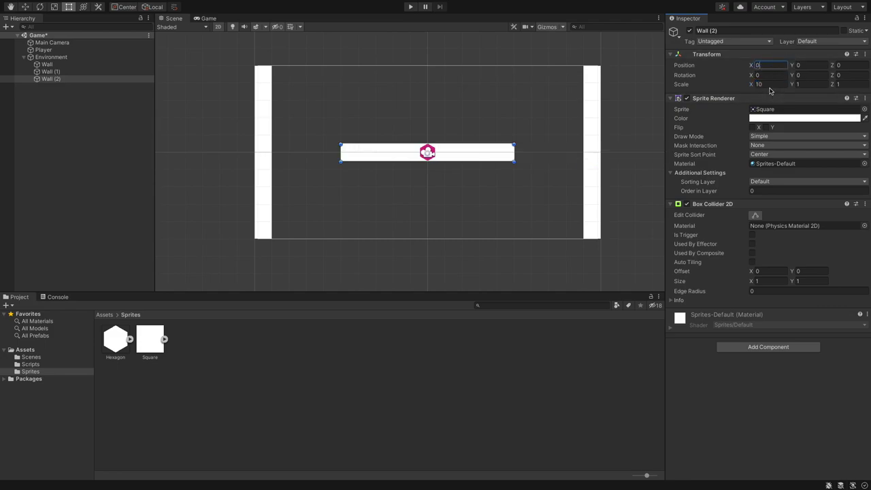
left_click(768, 84)
type("20")
left_click(811, 64)
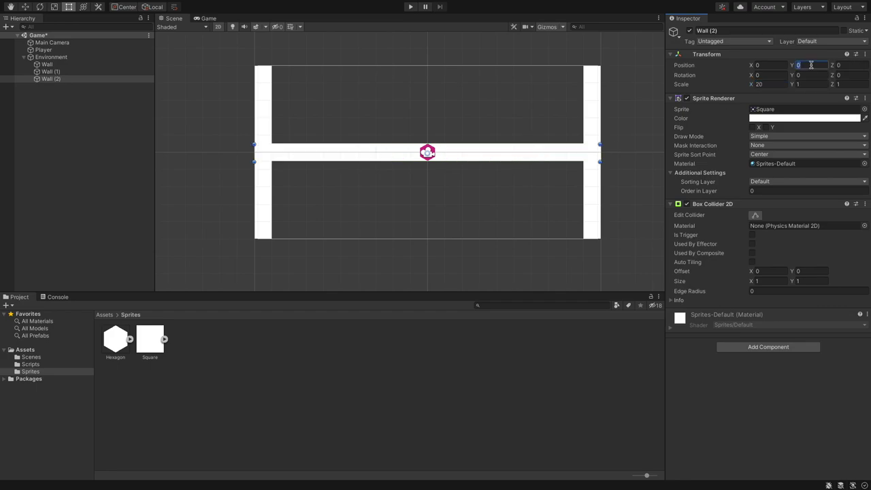
type("5.5")
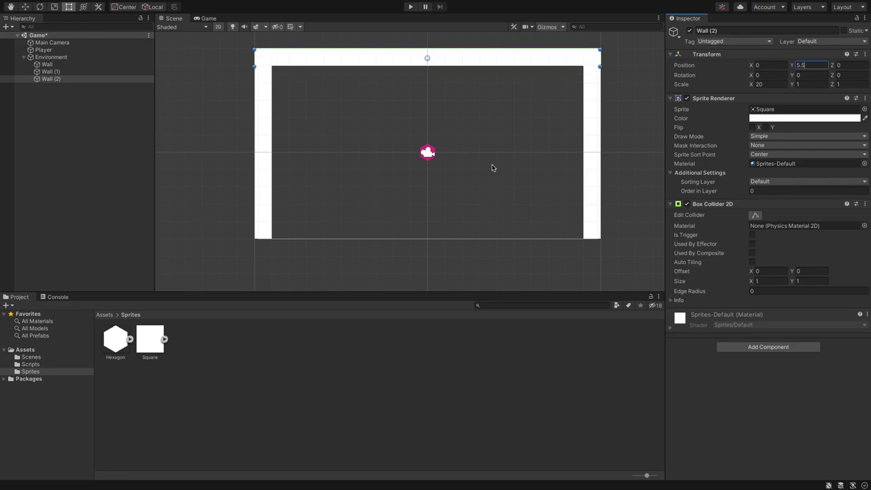
left_click(191, 116)
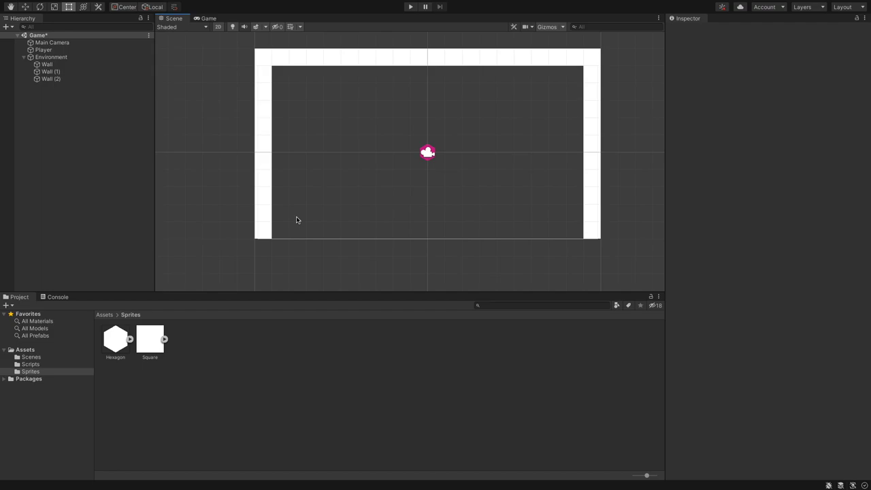
- Save the scene and start a play test, steering the hexagon player up against the top wall to check its collision
key("ctrl+s")
left_click(410, 7)
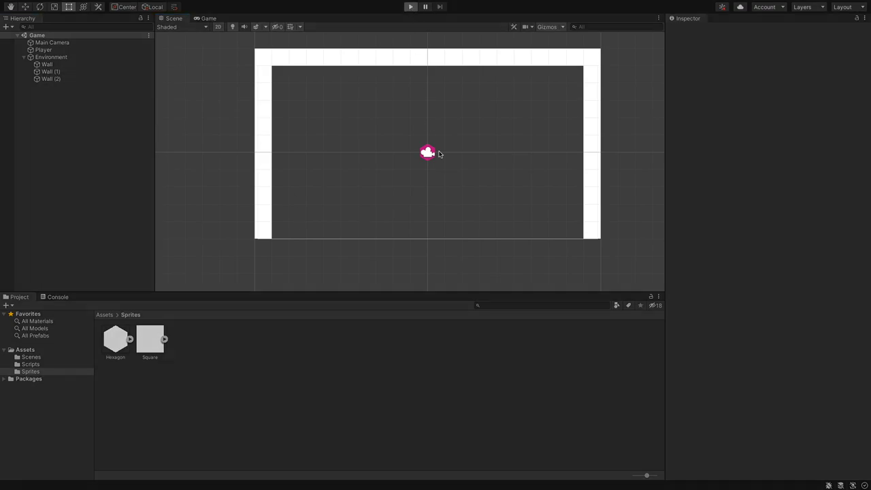
key("w")
key("a")
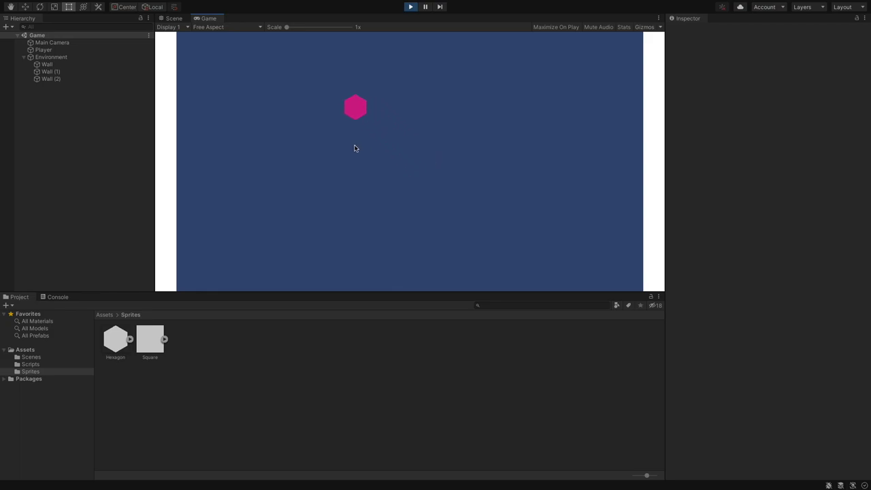
key("d")
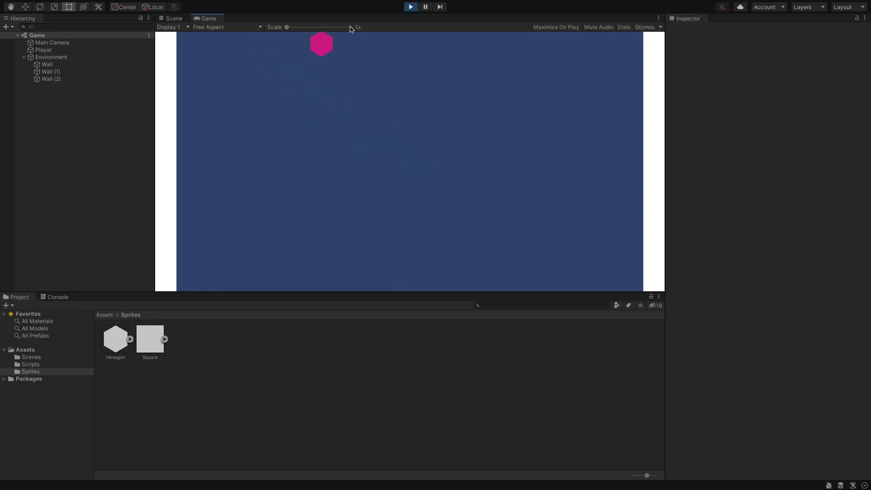
key("a")
key("a")
key("s")
key("d")
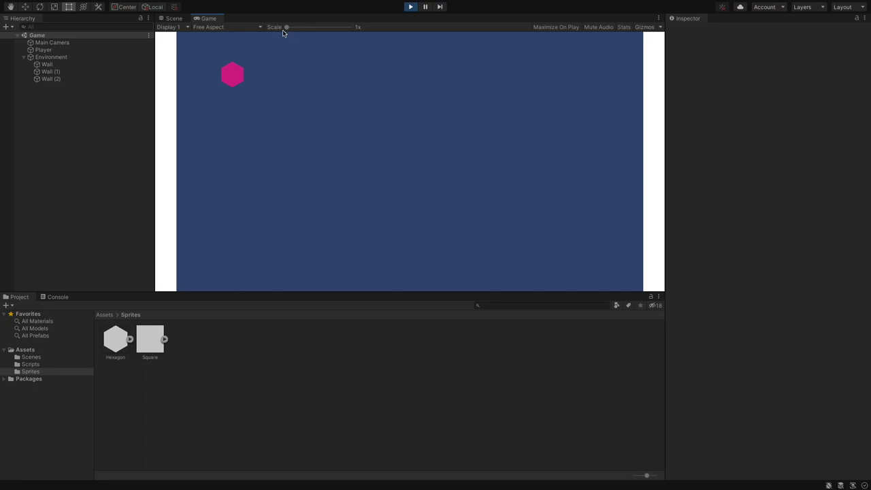
key("w")
key("a")
key("s")
key("d")
key("w")
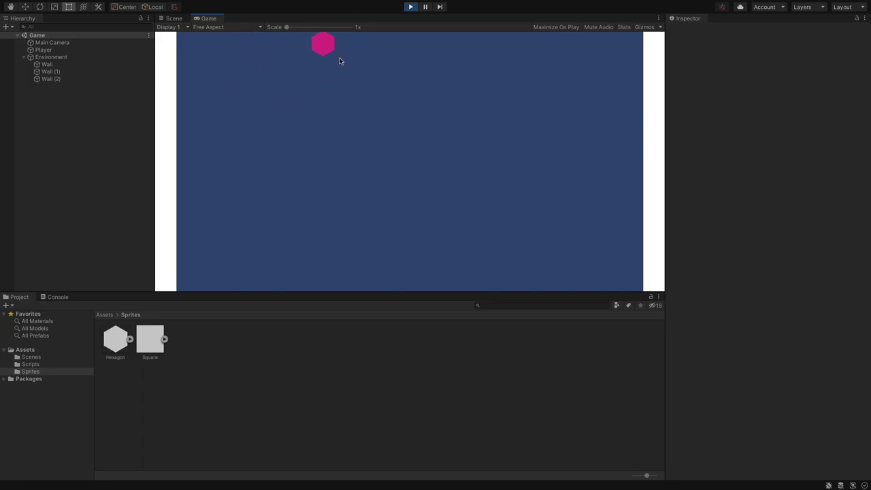
- Steer the player along the top wall toward both upper corners to test the walls, and end the play test
key("d")
key("a")
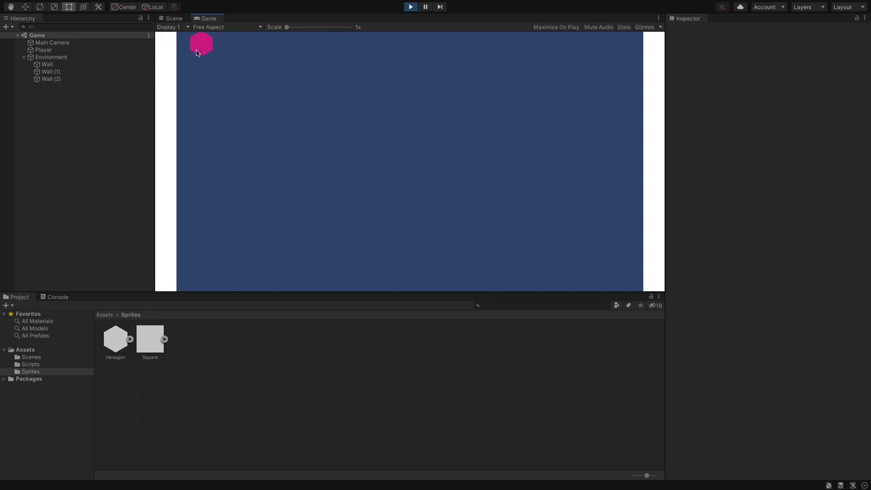
key("d")
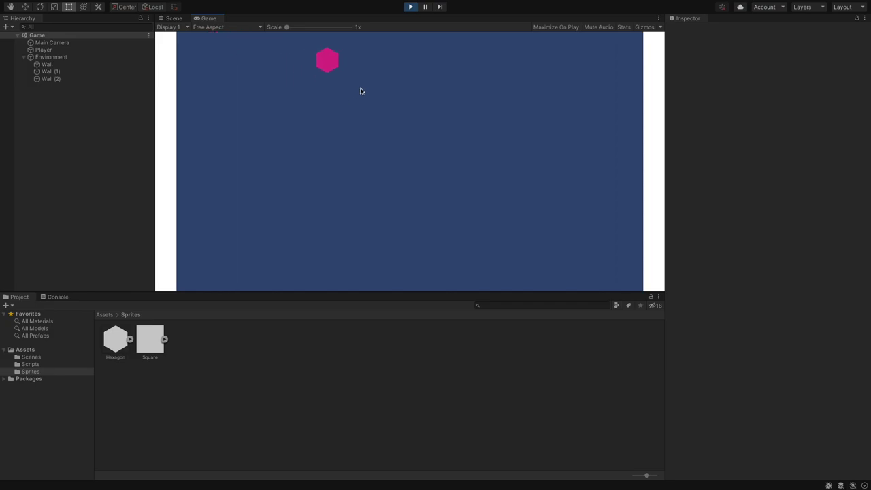
key("d")
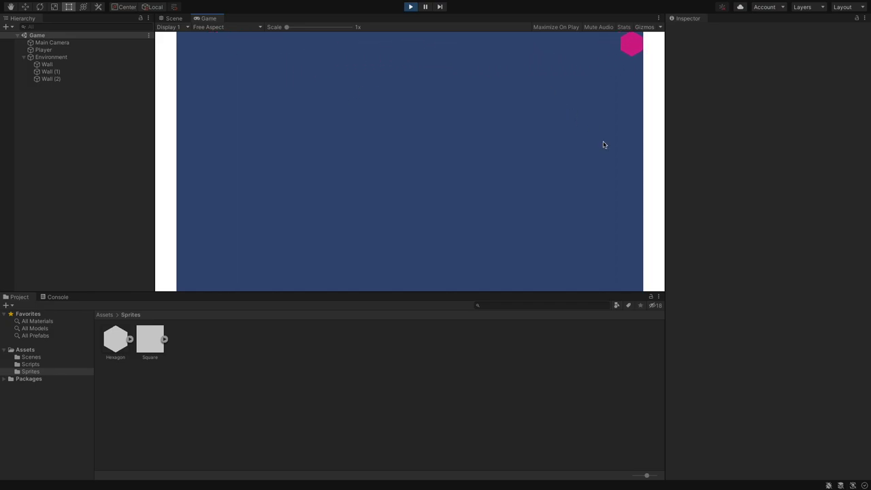
left_click(412, 8)
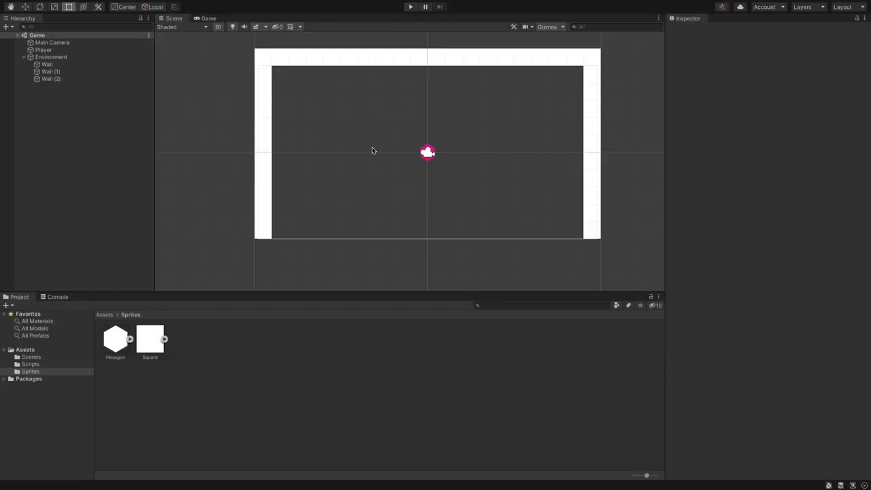